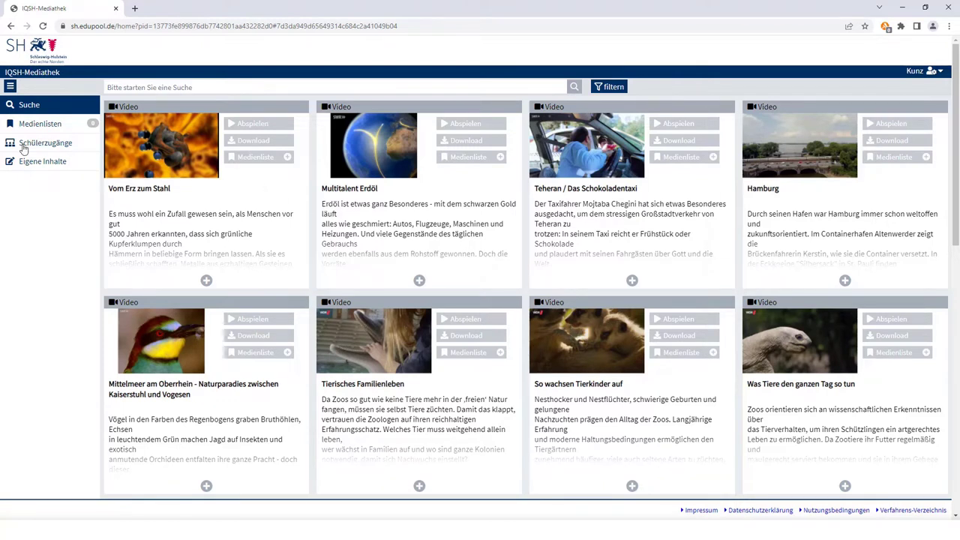
# Create a new H5P interaction of type Mark the Words and title it "Lateinische Vergangenheitstempora".
pyautogui.click(43, 162)
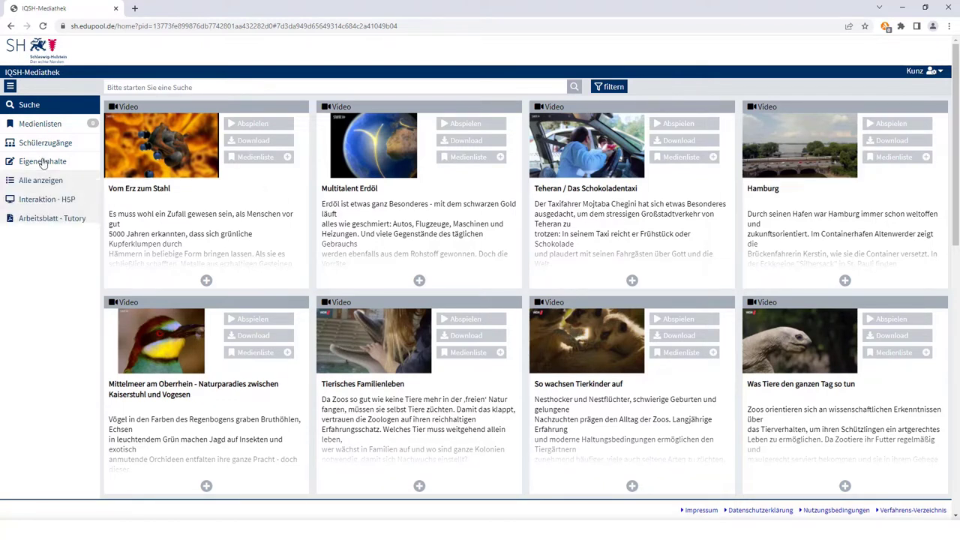
pyautogui.click(46, 200)
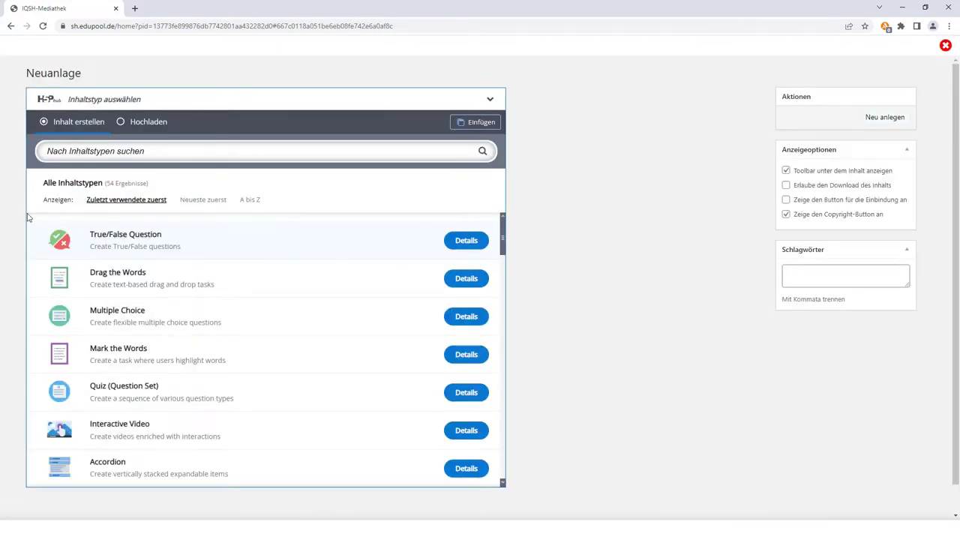
pyautogui.click(103, 365)
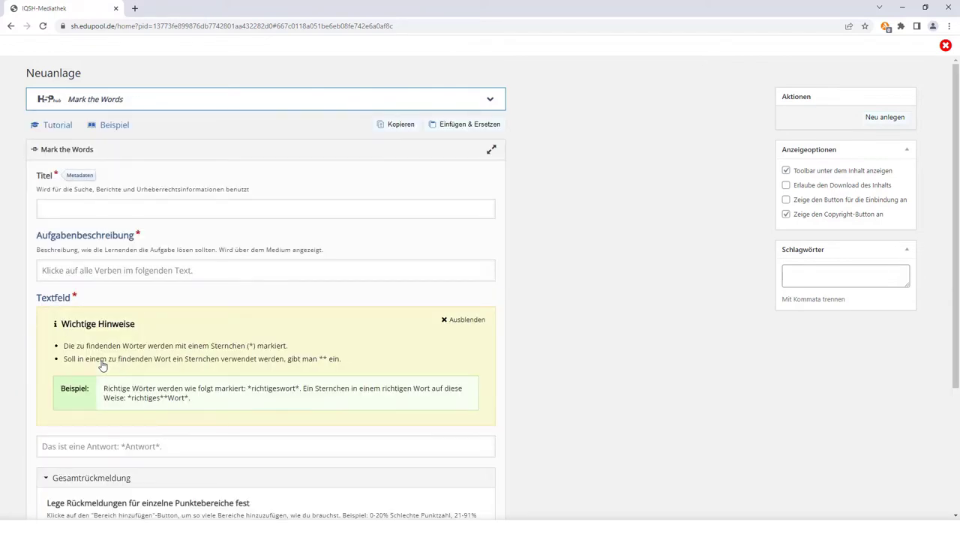
pyautogui.click(109, 214)
pyautogui.write('Lateinische')
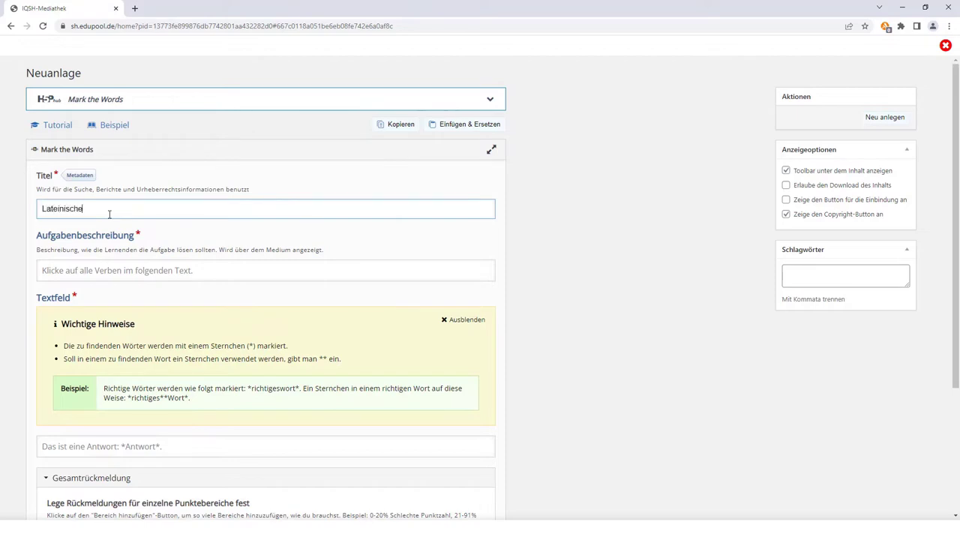
pyautogui.write(' Vergangenheitstempora')
# Enter the task description "Markiere alle lateinischen Wörter, die in einem Vergangenheitstempus gebildet wurden! Klicke dazu die jeweiligen Wörter an.".
pyautogui.click(111, 270)
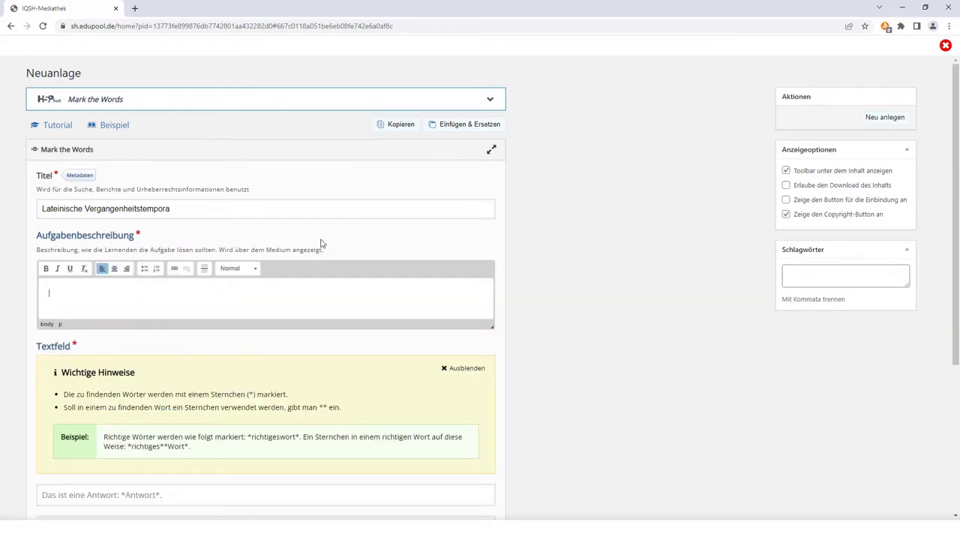
pyautogui.write('Markiere alle lateinischen Wörter, die in einem Vergangenheitstempus gebildet wurden')
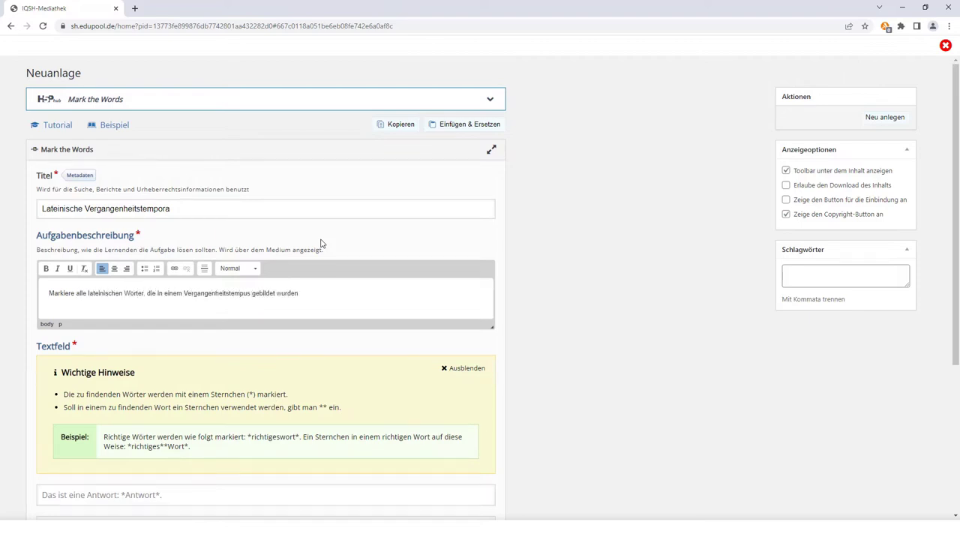
pyautogui.write('! Klicke dazu die jeweiligen Wörter an.')
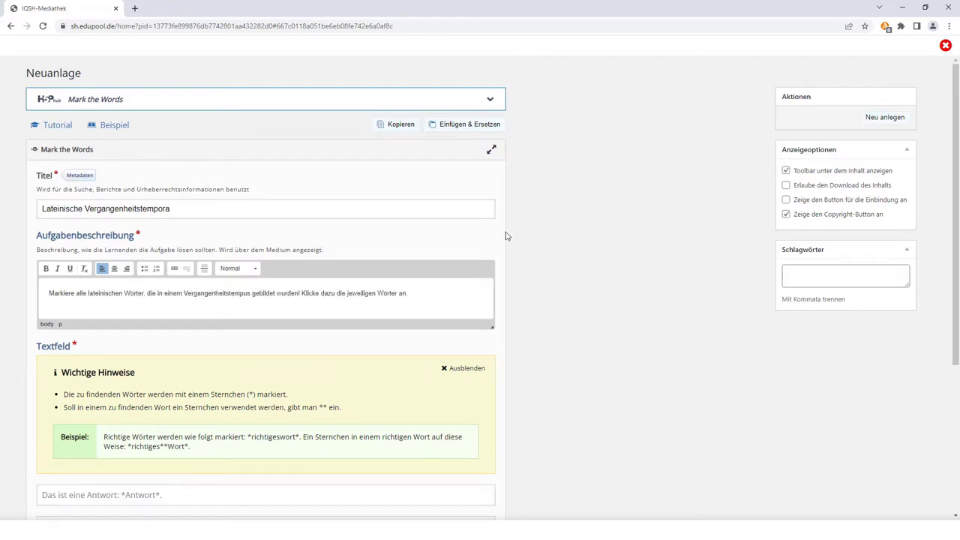
# Fill the exercise text with "*fuisse* – amatis – tenuero – *scribebat* – amittis – *mansi* – laedere – *narravisti* – restabis – capiar – *vicerant*".
pyautogui.moveTo(956, 241); pyautogui.dragTo(958, 388)
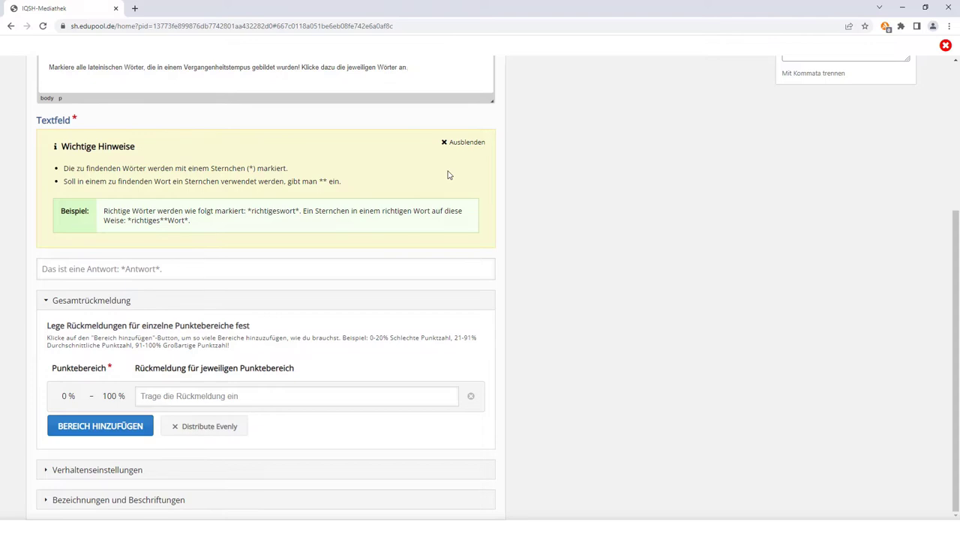
pyautogui.click(265, 269)
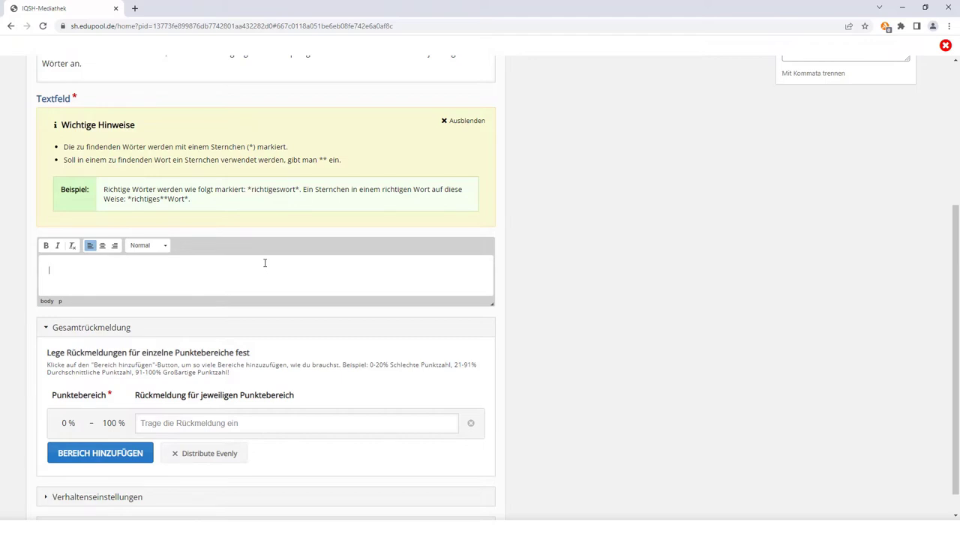
pyautogui.write('*fuisse* – amatis – tenuero – *scribebat* – amittis – *mansi* – laedere – *narravisti* – restabis – capiar – *vicerant*')
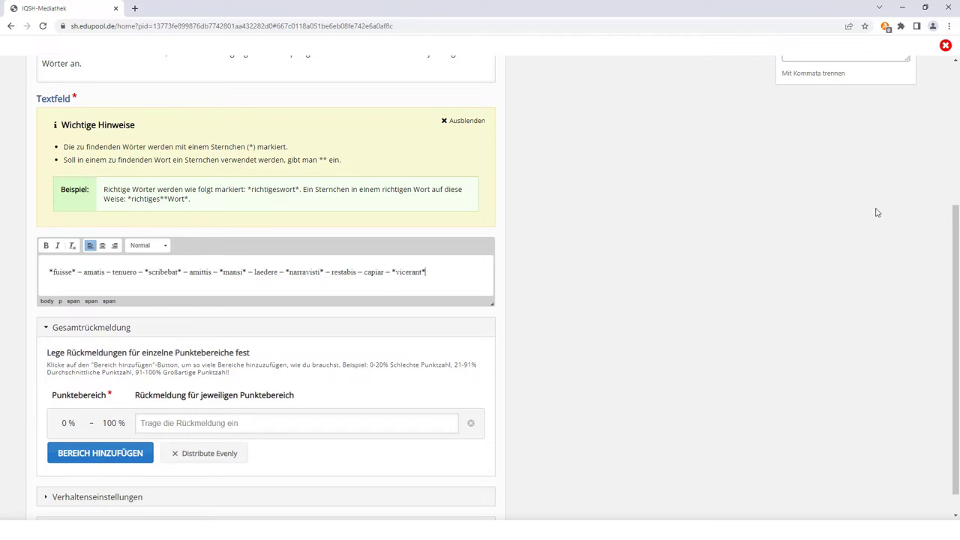
# Add a score range, end the first one at 40 %, and give it the feedback "Exercitatio artem parat: Übung macht den Meister! Bitte lerne weiter.".
pyautogui.scroll(-1, 957, 226)
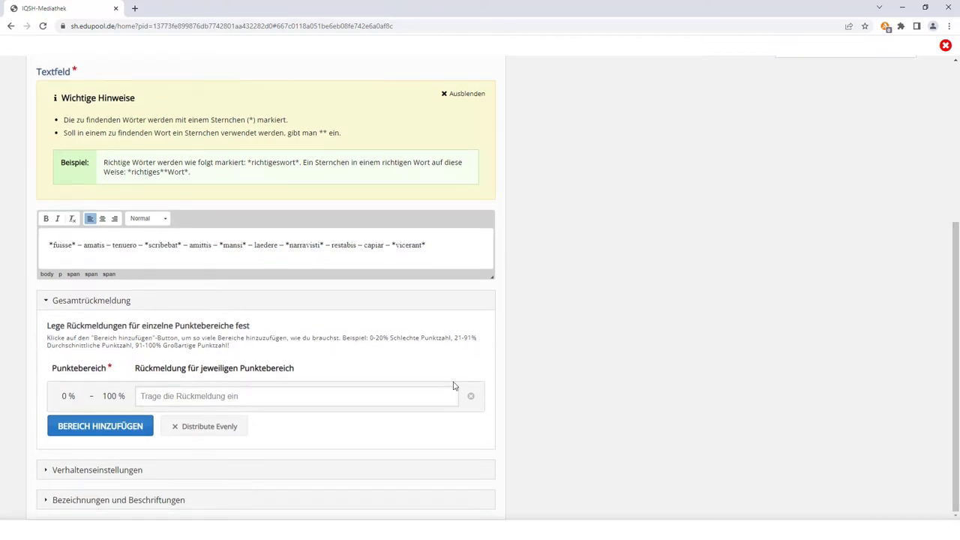
pyautogui.click(102, 432)
pyautogui.click(113, 396)
pyautogui.write('40')
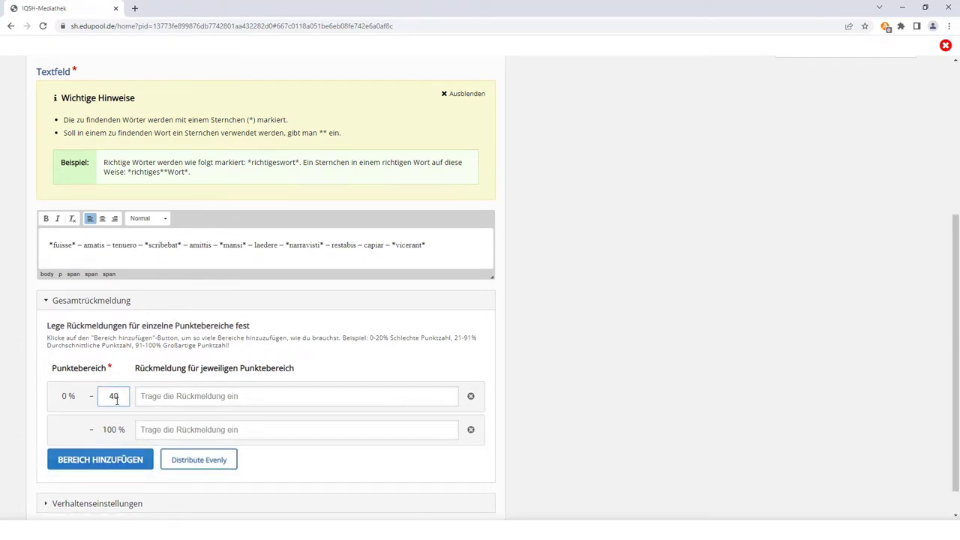
pyautogui.click(183, 399)
pyautogui.write('Exercitatio artem parat: Übung ')
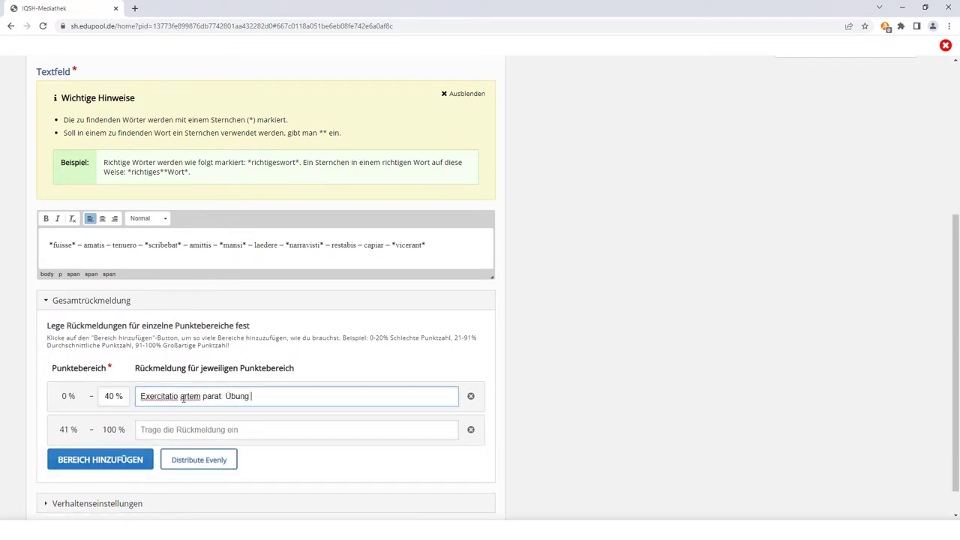
pyautogui.write('macht den Meister! Bitte lerne weiter.')
# Add another score range, end the second one at 60 %, and give it the feedback "Prima! Und du kannst es sicher noch besser.".
pyautogui.click(100, 459)
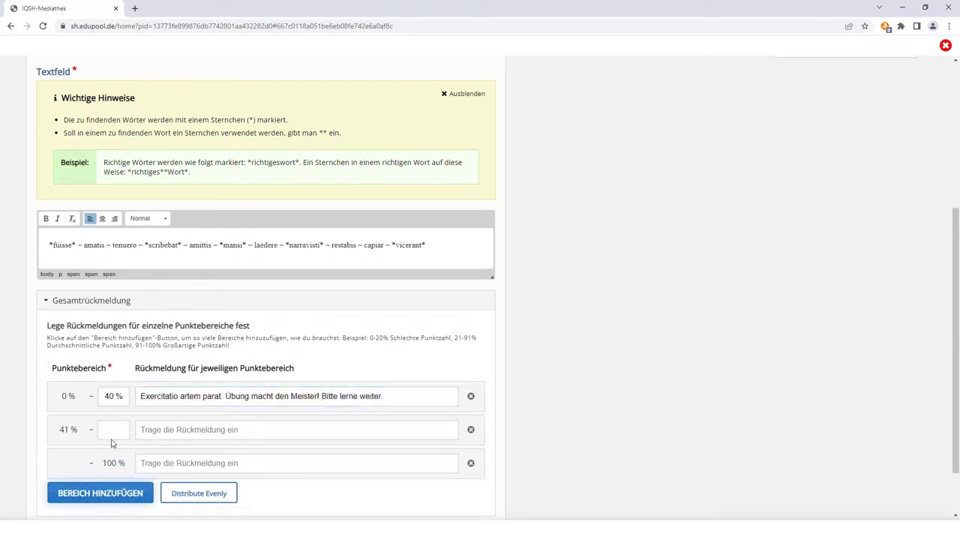
pyautogui.click(113, 429)
pyautogui.write('60')
pyautogui.click(137, 434)
pyautogui.write('Prima! Und du kann')
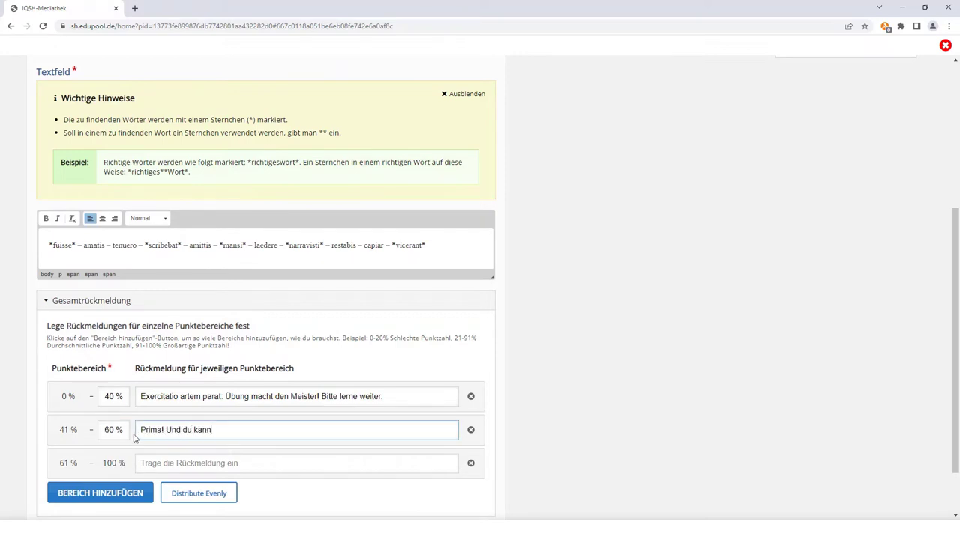
pyautogui.write('st es sicher noch besser.')
# Add a fourth score range, ending the third at 80 % with feedback "Bene!" and giving the last range the feedback "Optime!".
pyautogui.click(105, 494)
pyautogui.click(114, 463)
pyautogui.write('80')
pyautogui.click(142, 463)
pyautogui.write('Bene!')
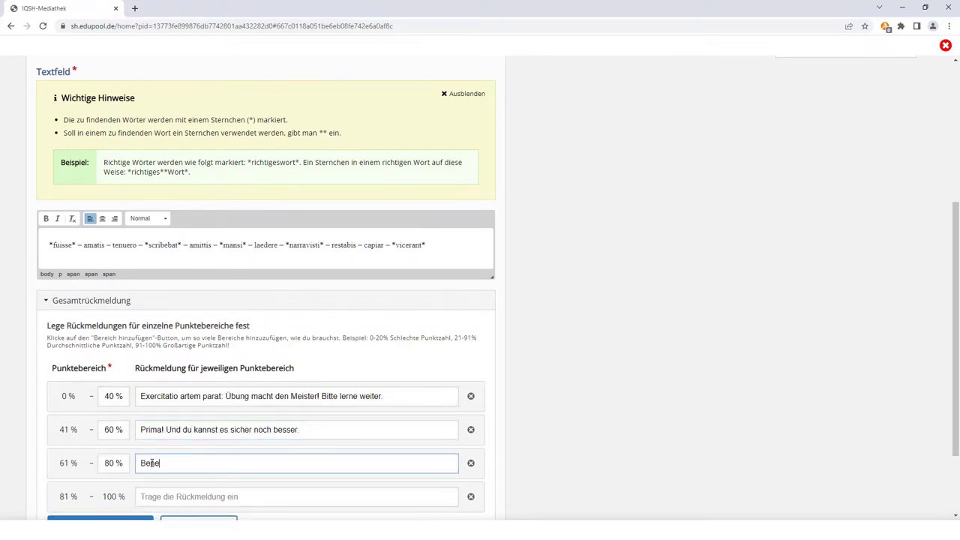
pyautogui.click(145, 493)
pyautogui.write('Optime!')
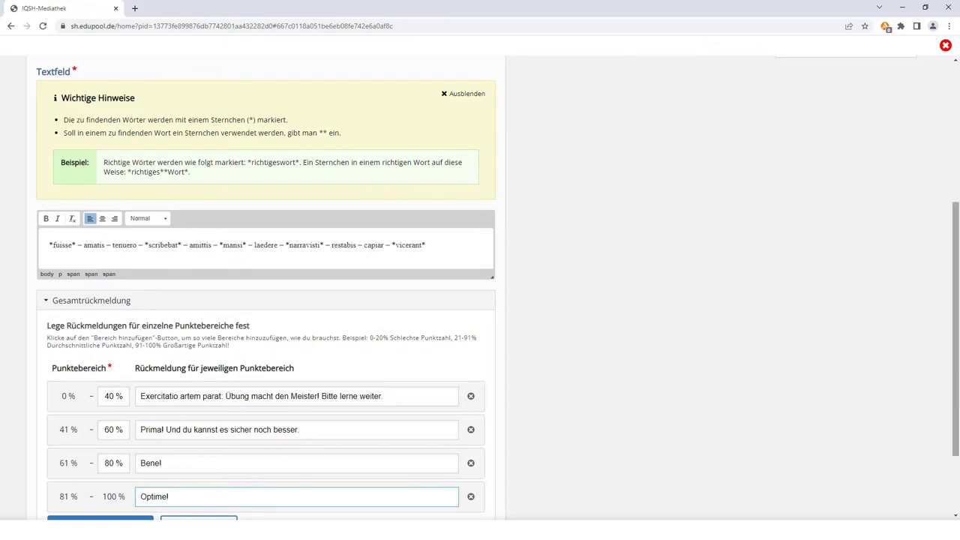
# Save the new exercise and open its learner view from the own contents overview.
pyautogui.scroll(4, 905, 181)
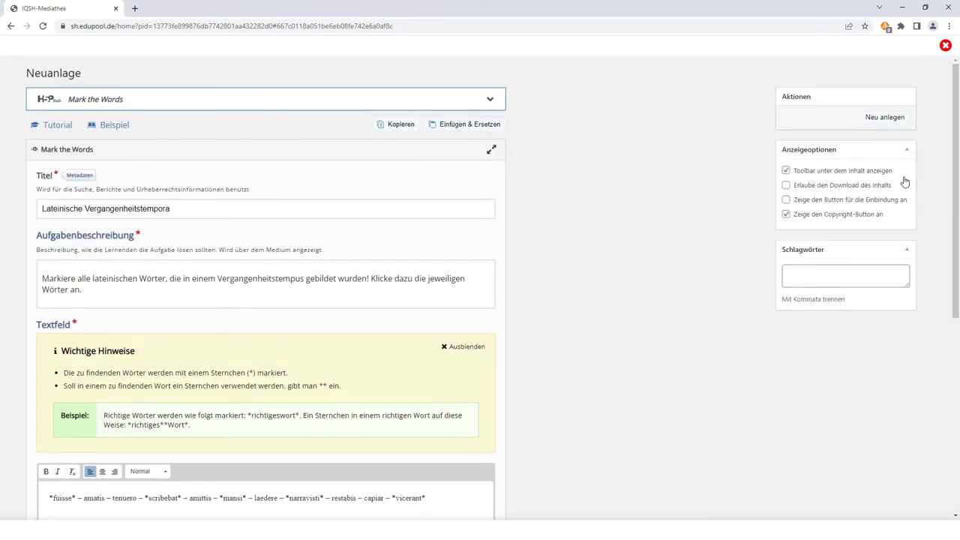
pyautogui.click(885, 118)
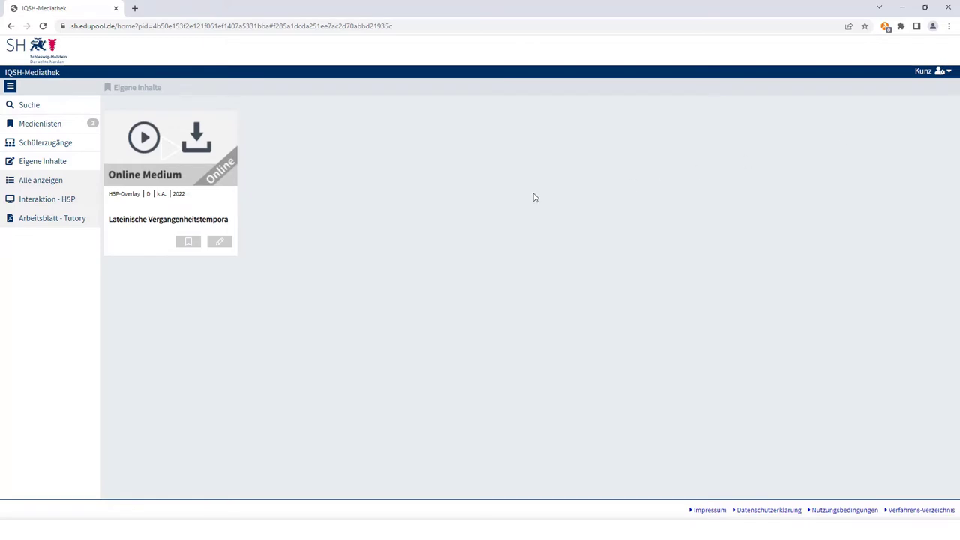
pyautogui.click(221, 244)
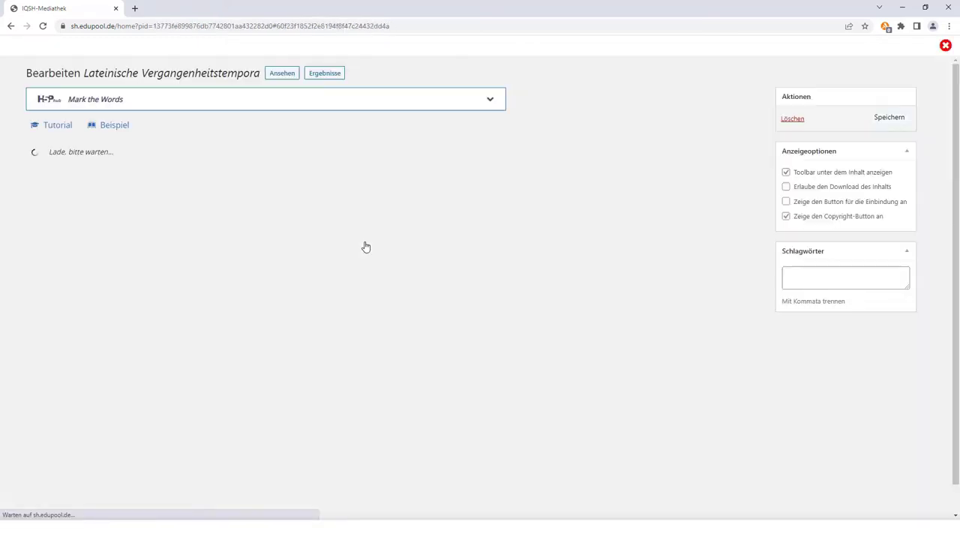
pyautogui.click(281, 74)
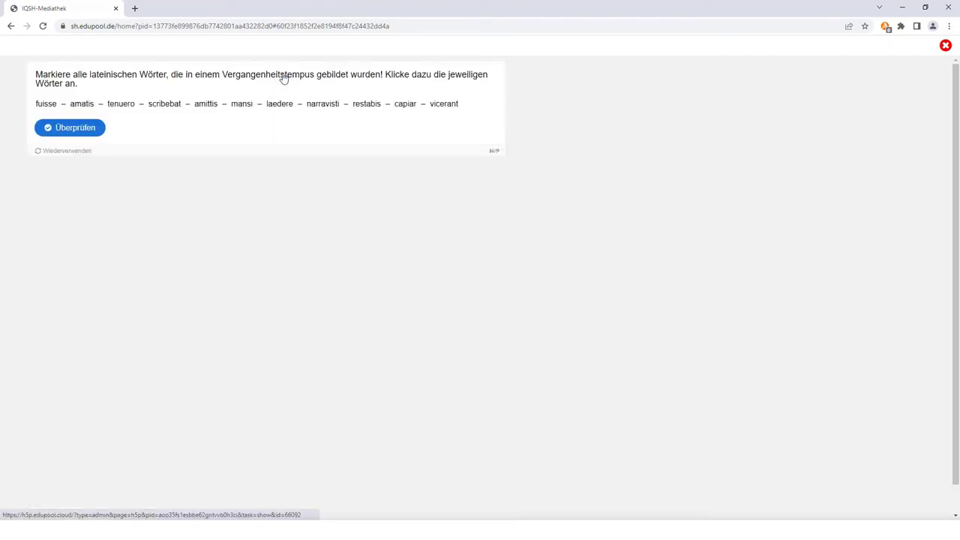
# Test the exercise by marking fuisse, amatis, amittis, scribebat, laedere, narravisti and capiar, and check the answers.
pyautogui.click(47, 104)
pyautogui.click(79, 106)
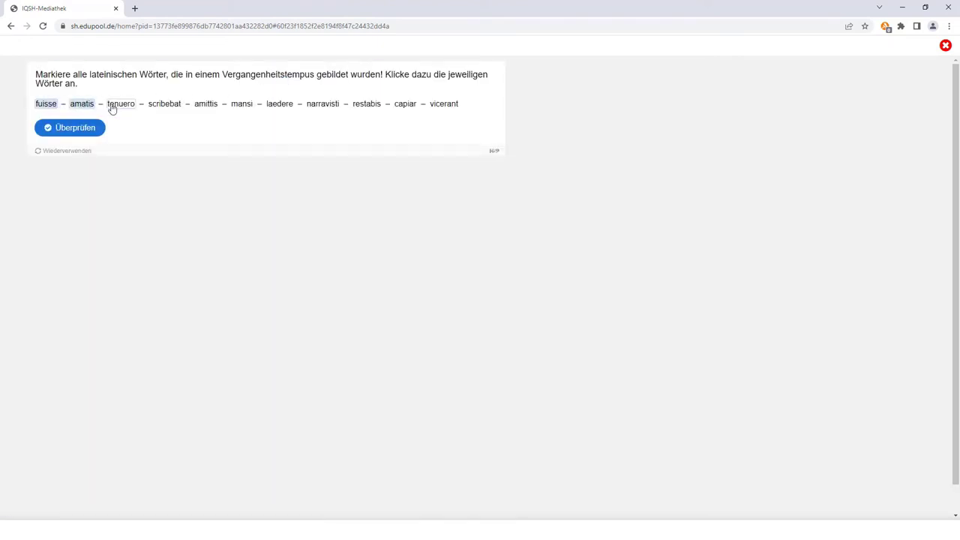
pyautogui.click(206, 105)
pyautogui.click(164, 105)
pyautogui.click(279, 105)
pyautogui.click(319, 105)
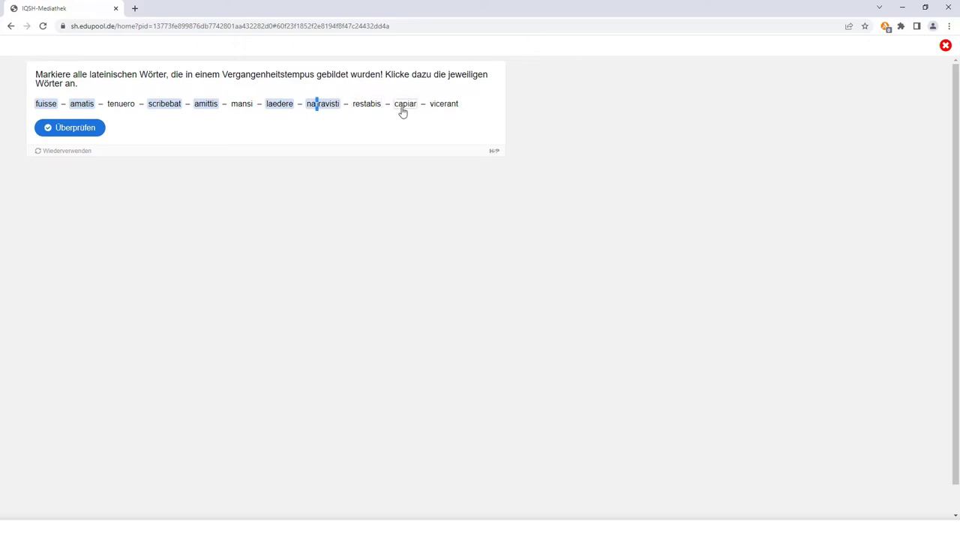
pyautogui.click(405, 105)
pyautogui.click(88, 128)
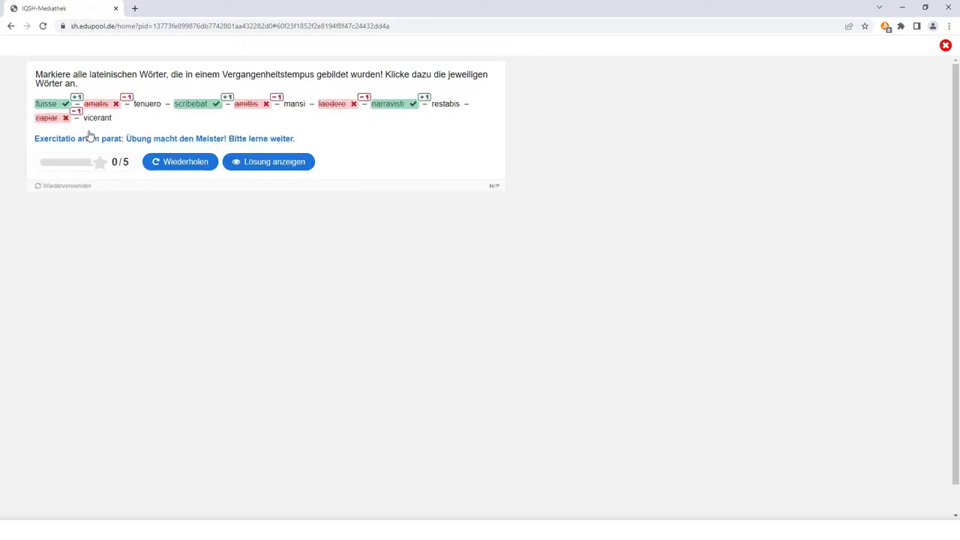
# Repeat the exercise, marking only fuisse, mansi, narravisti, vicerant and scribebat, and check the answers.
pyautogui.click(185, 161)
pyautogui.click(50, 106)
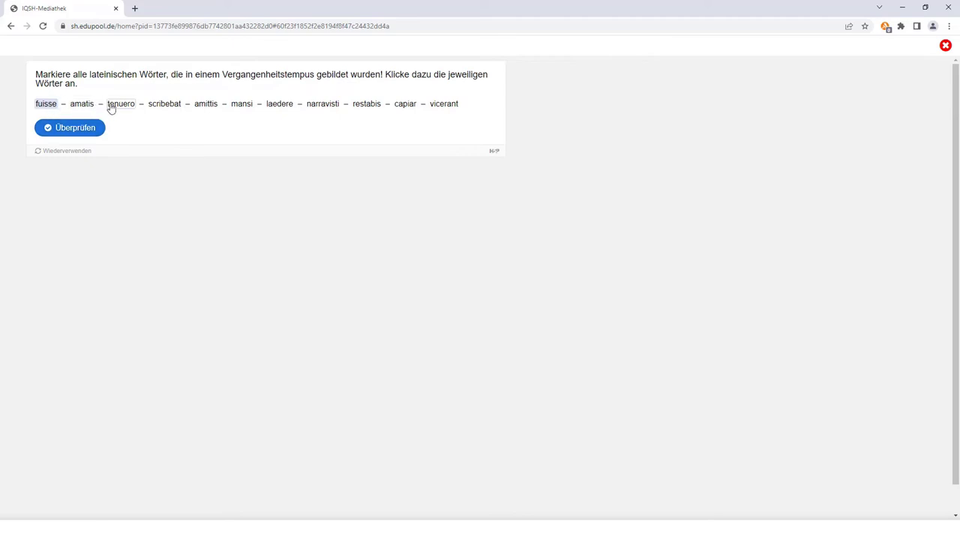
pyautogui.click(241, 107)
pyautogui.click(328, 109)
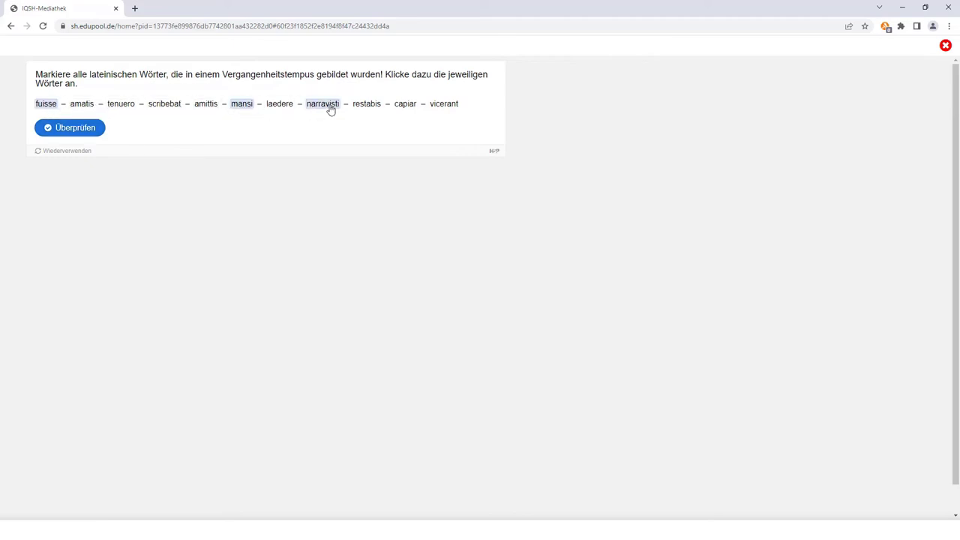
pyautogui.click(436, 107)
pyautogui.click(167, 111)
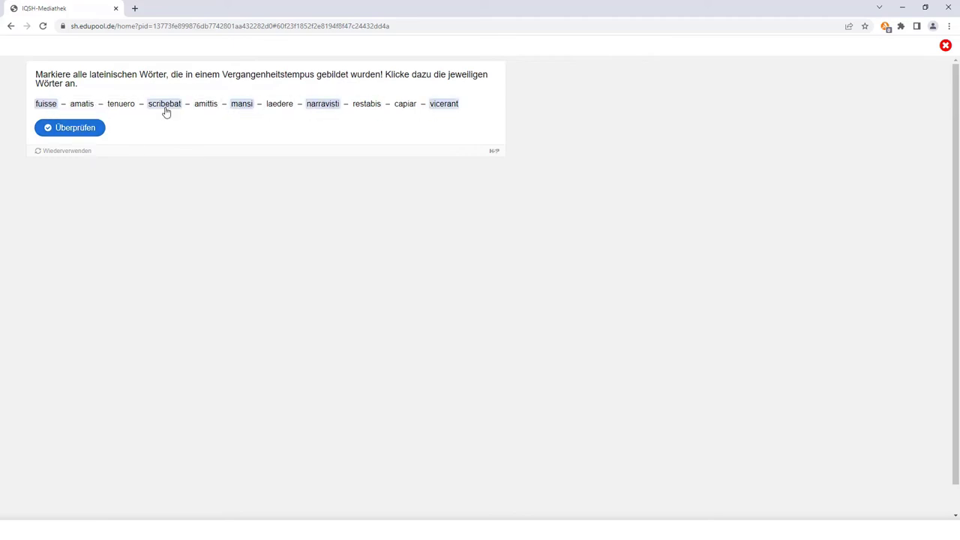
pyautogui.click(90, 128)
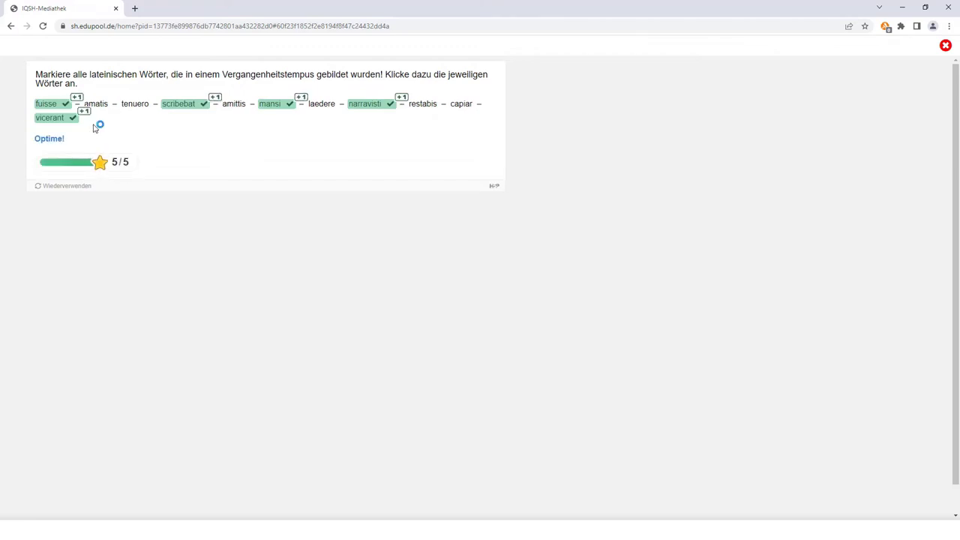
# Return from the learner view to the exercise editor and save the exercise.
pyautogui.click(12, 27)
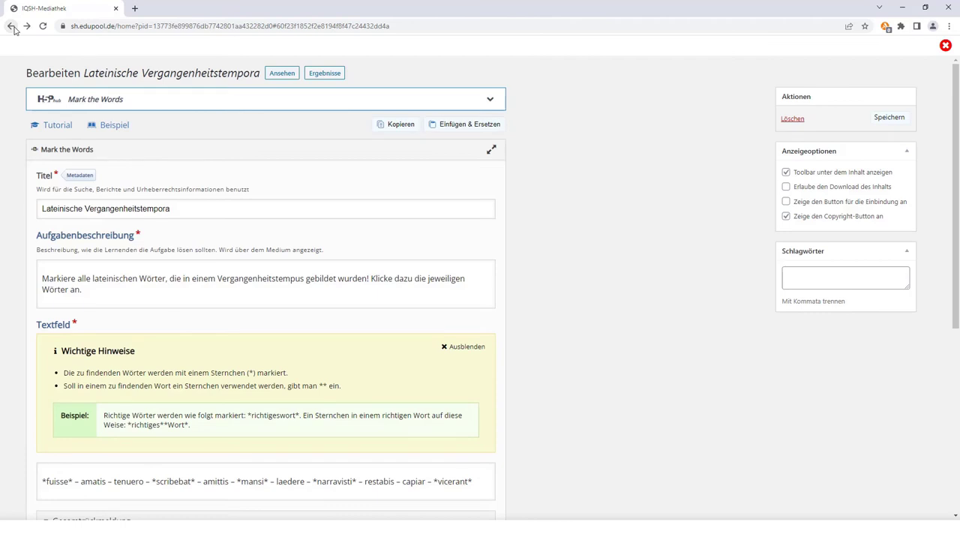
pyautogui.moveTo(957, 190)
pyautogui.mouseDown()
pyautogui.moveTo(958, 297)
pyautogui.moveTo(958, 190)
pyautogui.mouseUp()
pyautogui.click(903, 125)
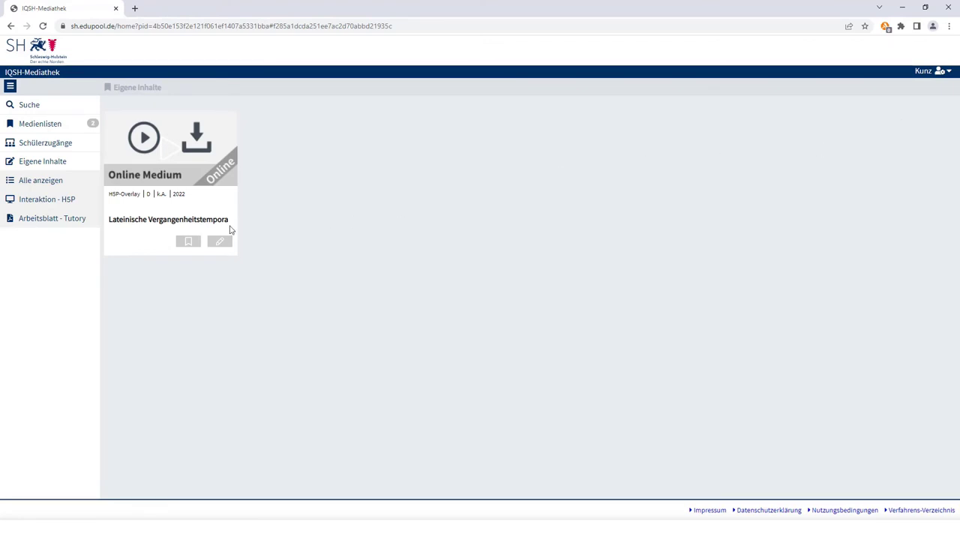
# Add the Lateinische Vergangenheitstempora exercise to a new media list named "Latein: 7c".
pyautogui.click(188, 244)
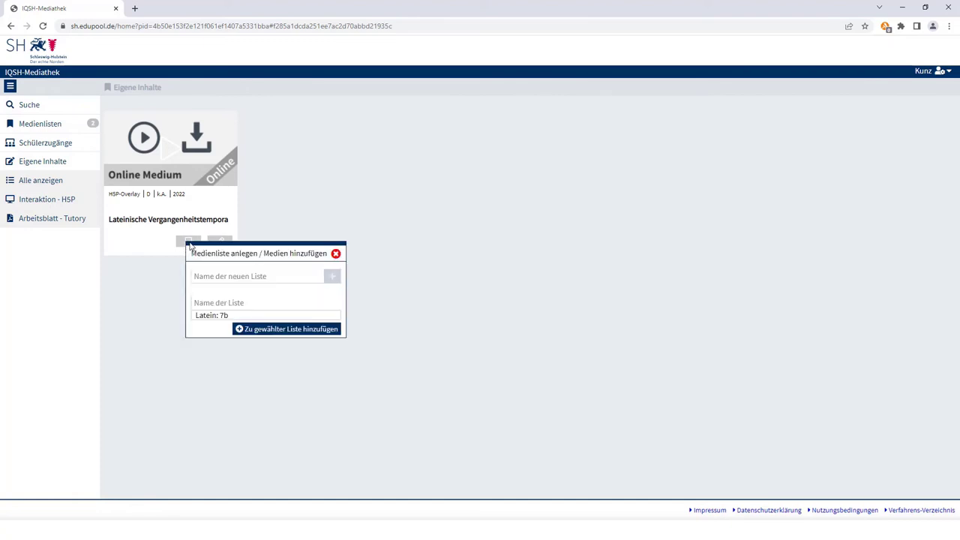
pyautogui.click(212, 316)
pyautogui.click(222, 327)
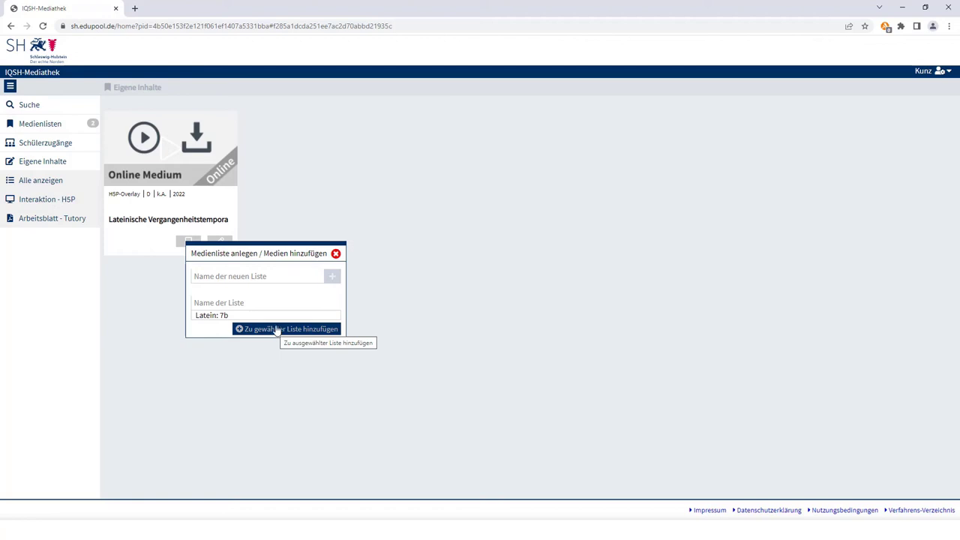
pyautogui.click(277, 275)
pyautogui.write('Latein: 7c')
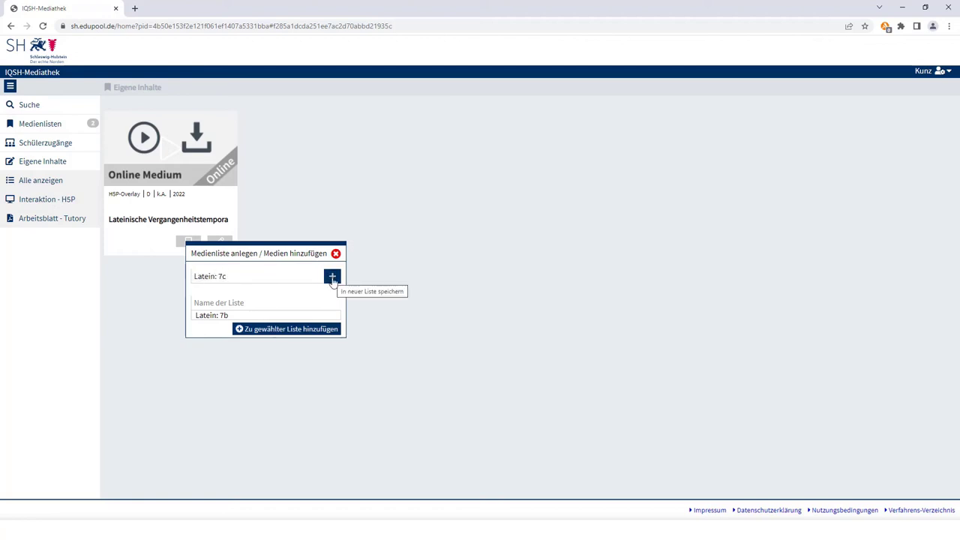
pyautogui.click(332, 277)
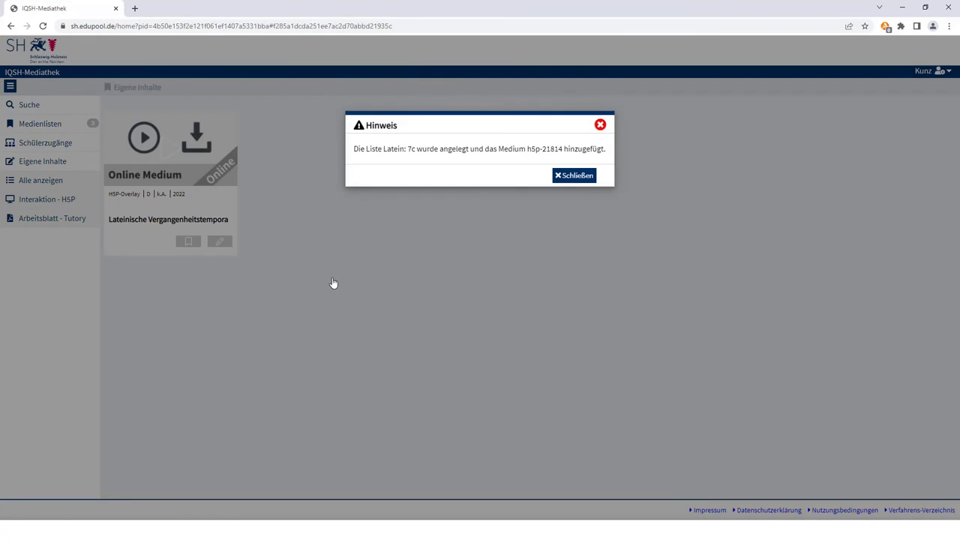
pyautogui.click(570, 179)
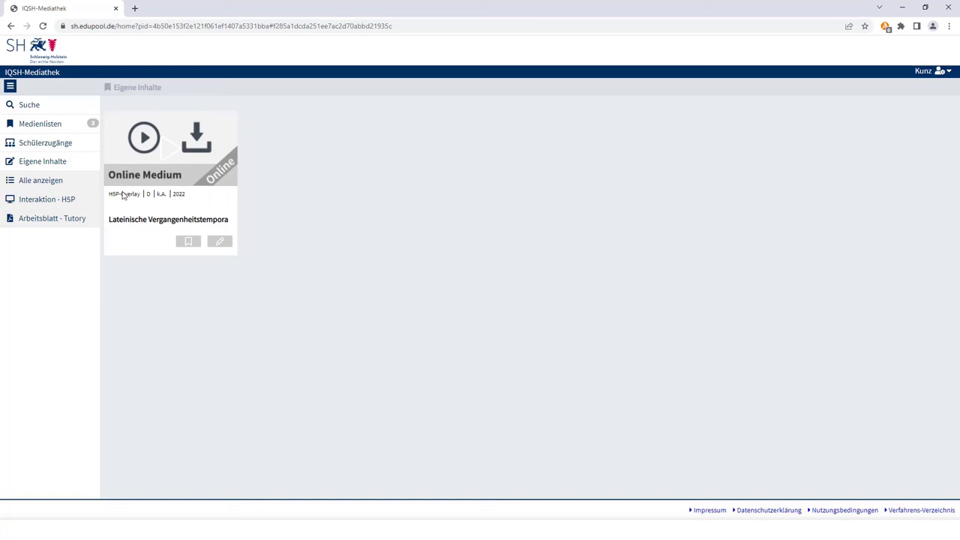
# Start creating another H5P interaction.
pyautogui.click(56, 204)
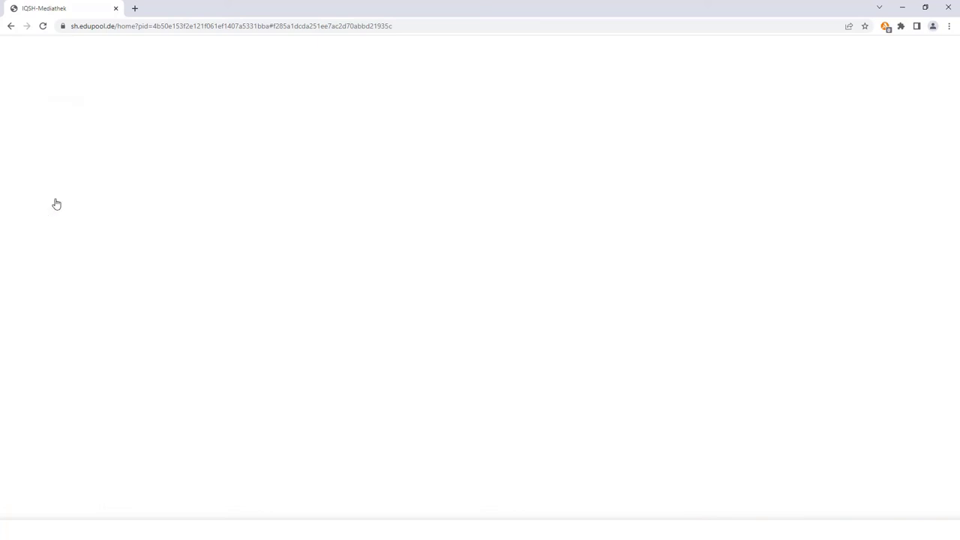